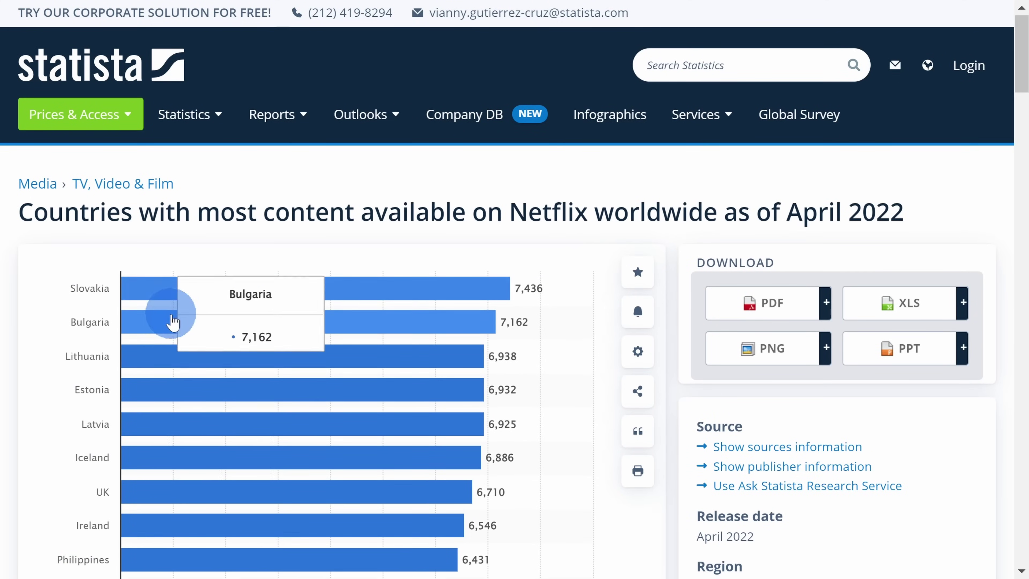
Scroll through the Statista bar chart of Netflix library sizes by country.
{"action": "scroll", "coordinate": [92, 322], "scroll_direction": "down", "scroll_amount": 6}
{"action": "scroll", "coordinate": [97, 352], "scroll_direction": "down", "scroll_amount": 3}
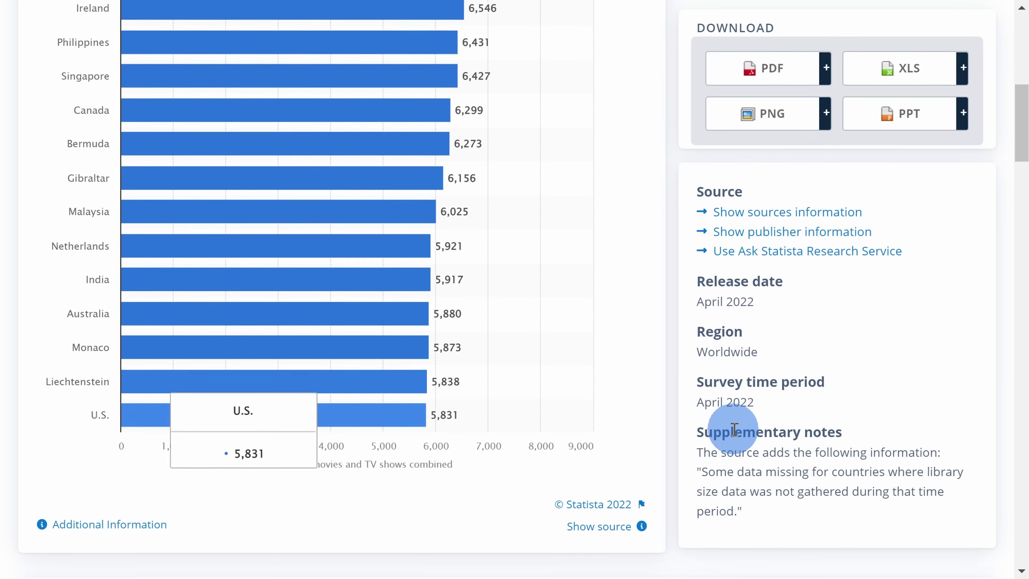
{"action": "scroll", "coordinate": [662, 427], "scroll_direction": "up", "scroll_amount": 4}
{"action": "scroll", "coordinate": [718, 461], "scroll_direction": "up", "scroll_amount": 5}
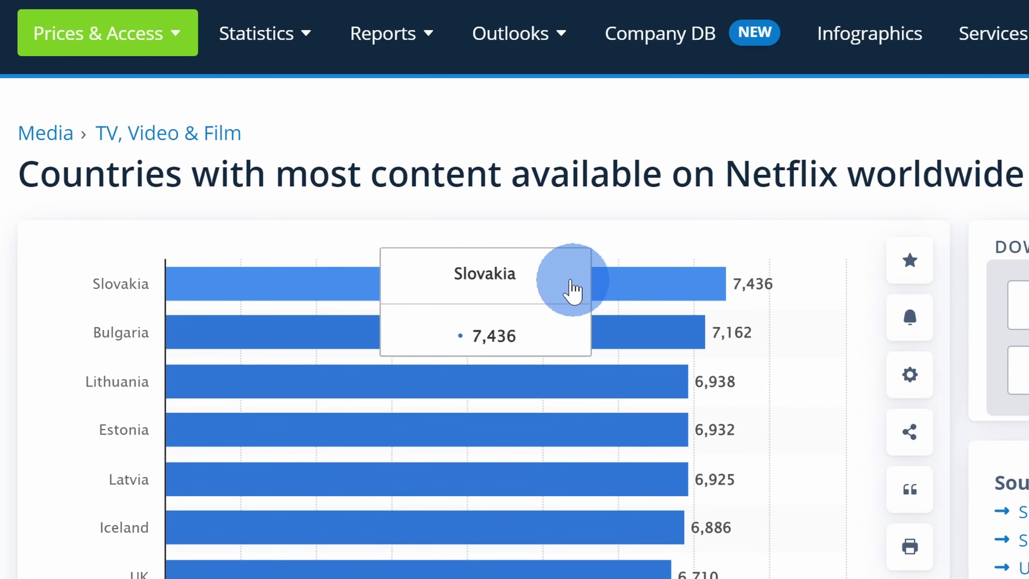
{"action": "scroll", "coordinate": [765, 291], "scroll_direction": "down", "scroll_amount": 8}
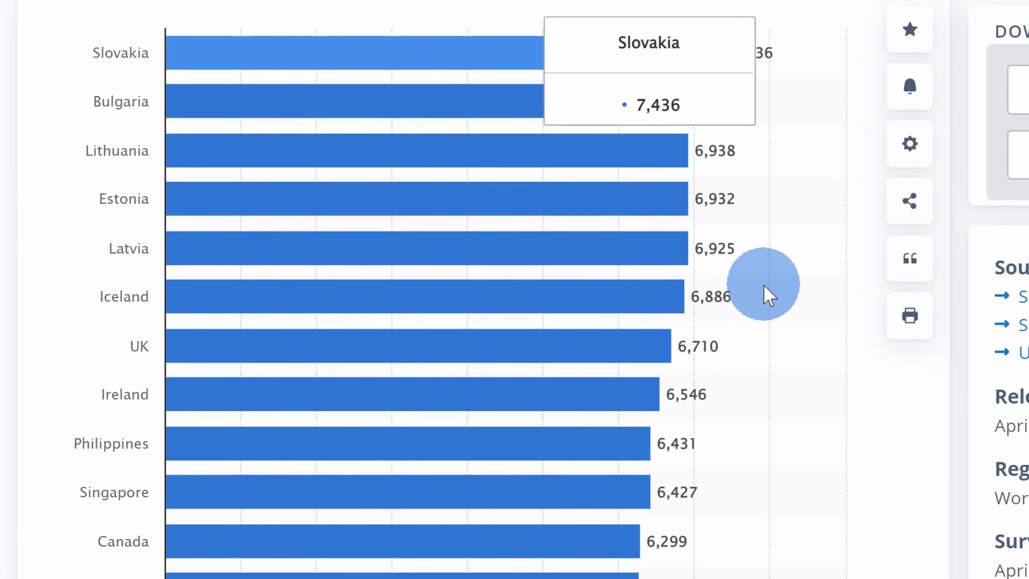
{"action": "scroll", "coordinate": [526, 474], "scroll_direction": "down", "scroll_amount": 5}
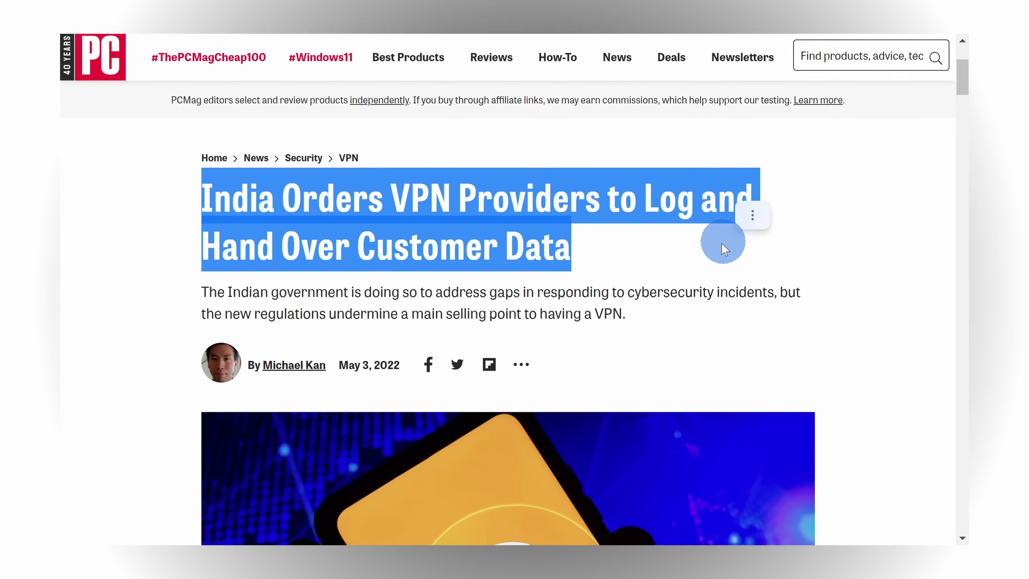
Deselect the highlighted PCMag article headline about India's VPN logging order.
{"action": "left_click", "coordinate": [617, 293]}
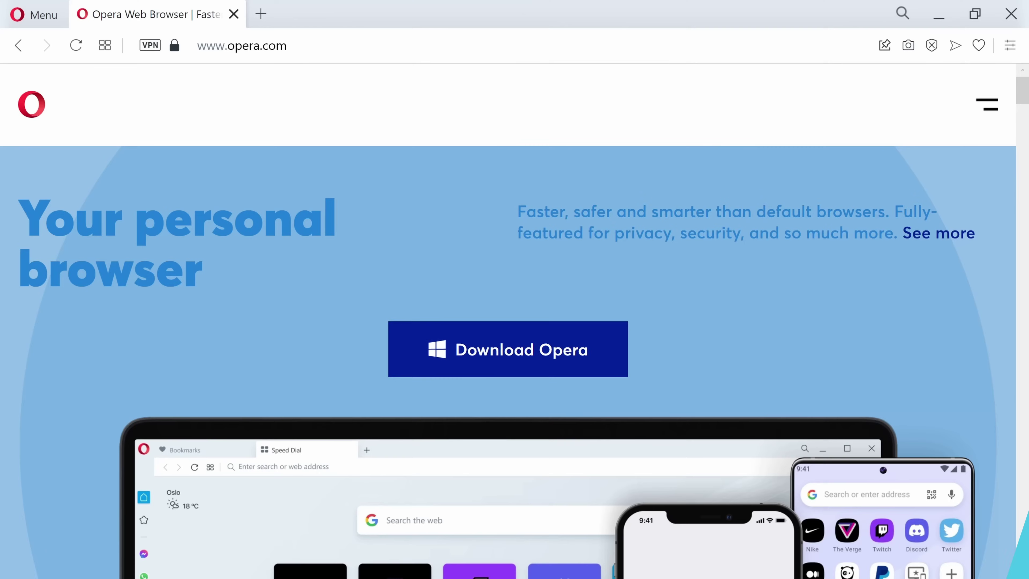
{"action": "scroll", "coordinate": [883, 292], "scroll_direction": "down", "scroll_amount": 2}
{"action": "scroll", "coordinate": [889, 286], "scroll_direction": "down", "scroll_amount": 10}
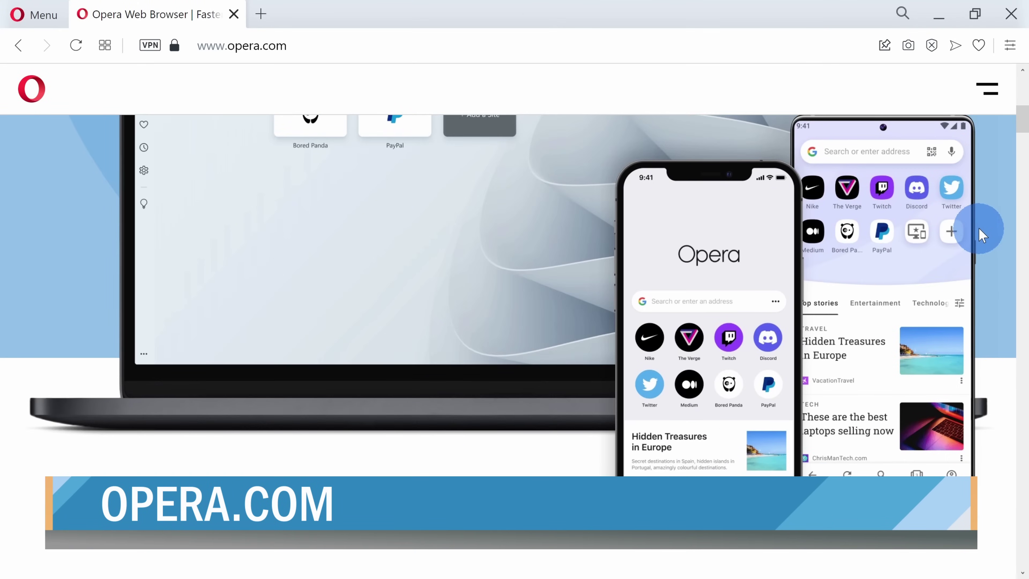
{"action": "scroll", "coordinate": [994, 237], "scroll_direction": "down", "scroll_amount": 10}
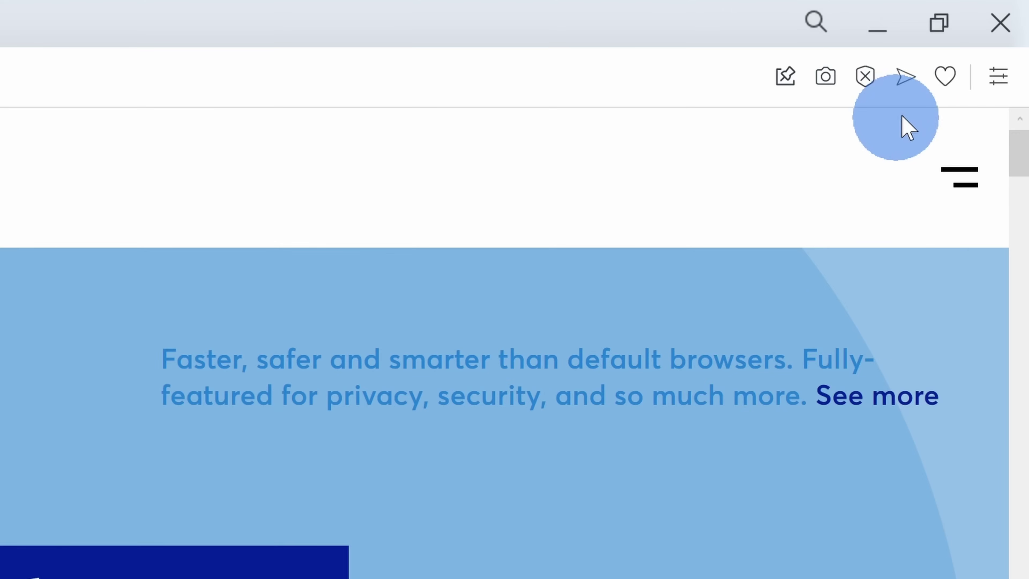
Turn on Opera's built-in VPN from Easy setup, acknowledging the connection speed warning.
{"action": "left_click", "coordinate": [999, 77]}
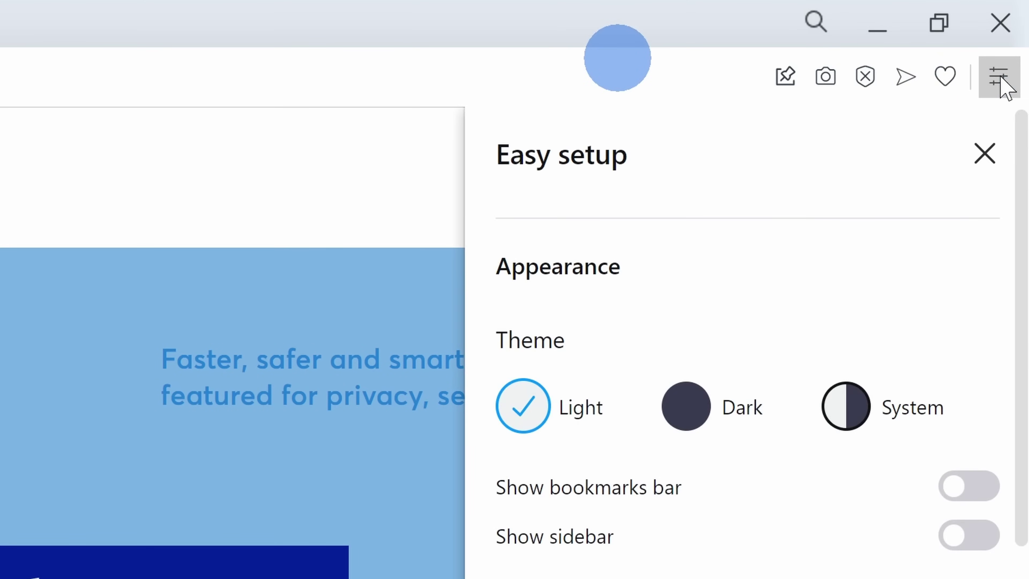
{"action": "scroll", "coordinate": [822, 368], "scroll_direction": "down", "scroll_amount": 10}
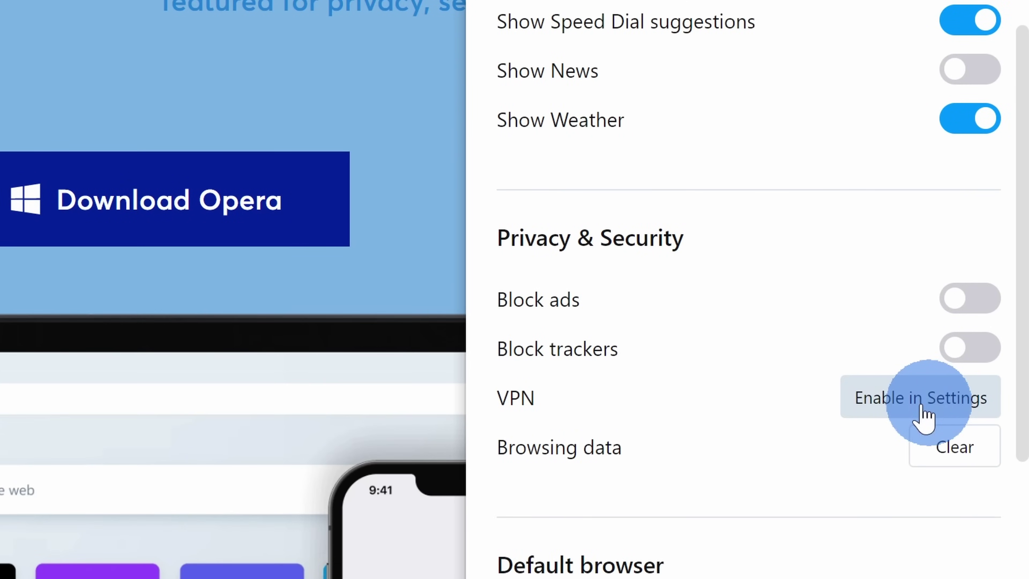
{"action": "left_click", "coordinate": [891, 410]}
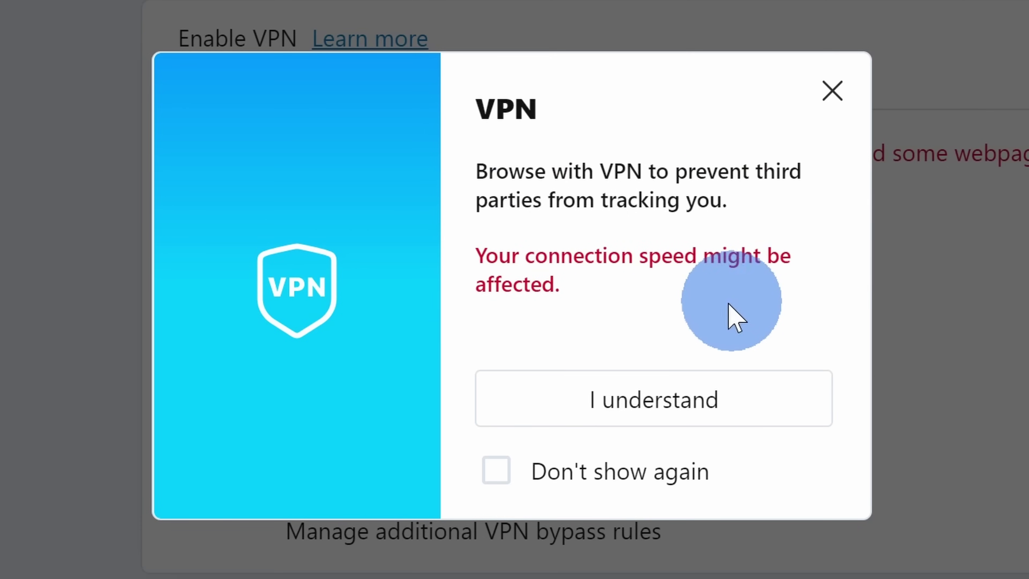
{"action": "left_click", "coordinate": [672, 426]}
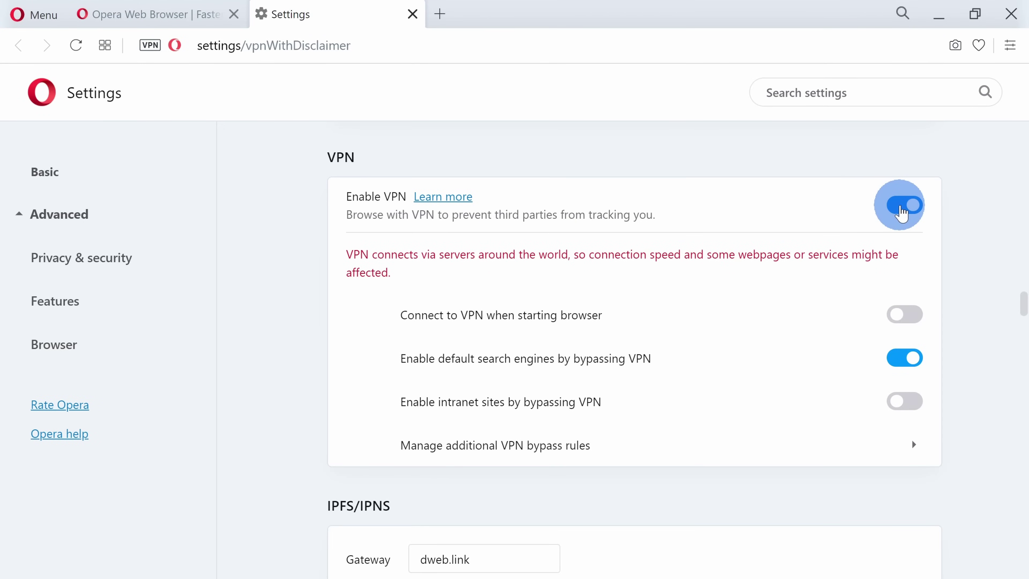
{"action": "left_click", "coordinate": [902, 214]}
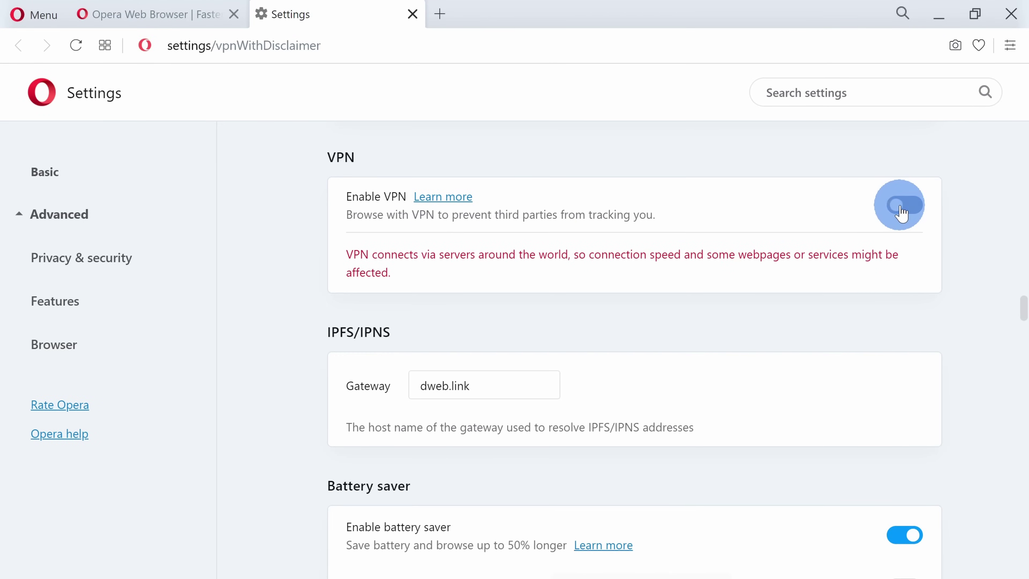
{"action": "left_click", "coordinate": [902, 214]}
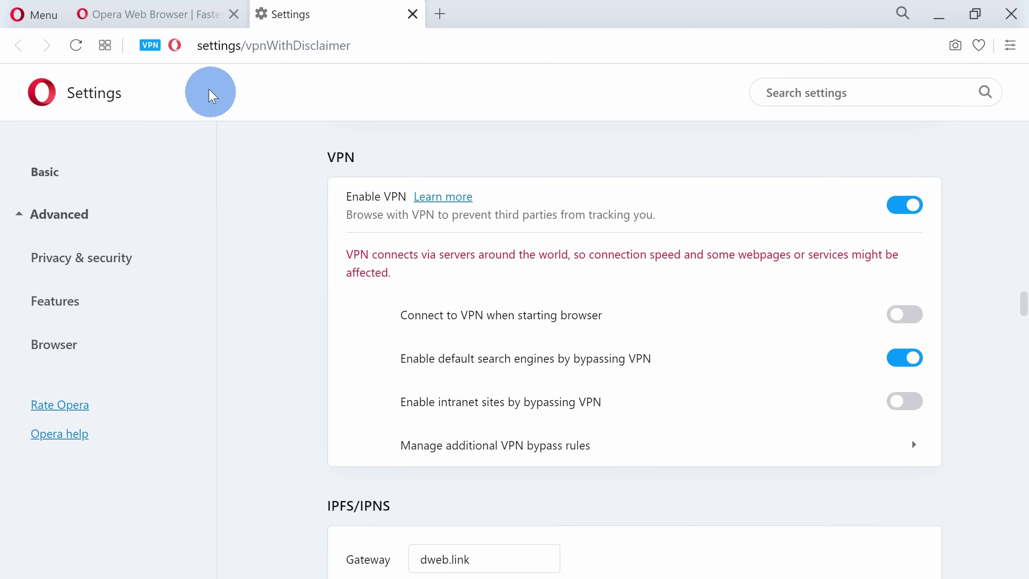
{"action": "left_click", "coordinate": [297, 53]}
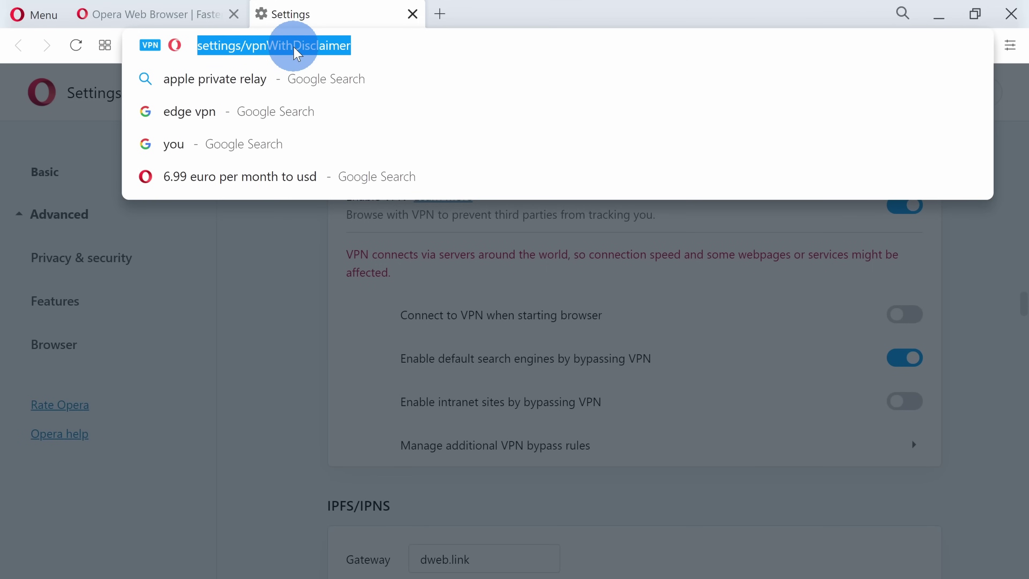
Load nytimes.com over the VPN and keep Americas as the virtual location.
{"action": "type", "text": "nytimes.com"}
{"action": "key", "text": "Return"}
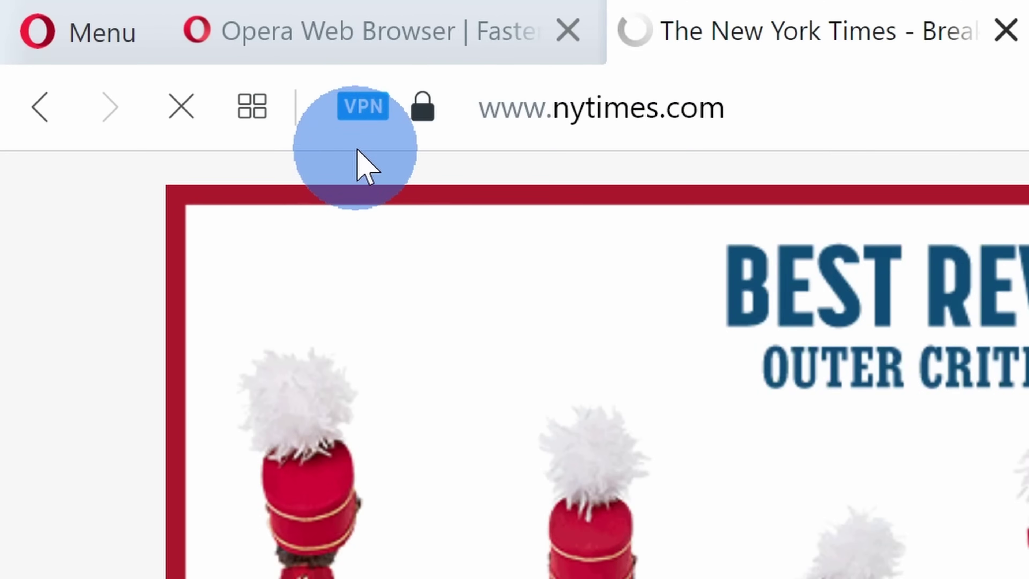
{"action": "left_click", "coordinate": [362, 108]}
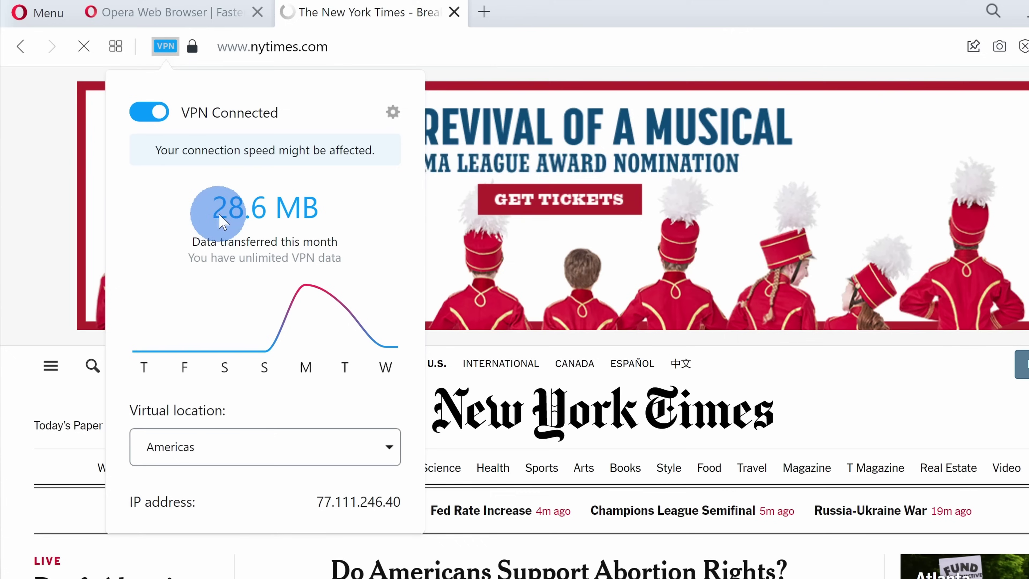
{"action": "mouse_move", "coordinate": [280, 340]}
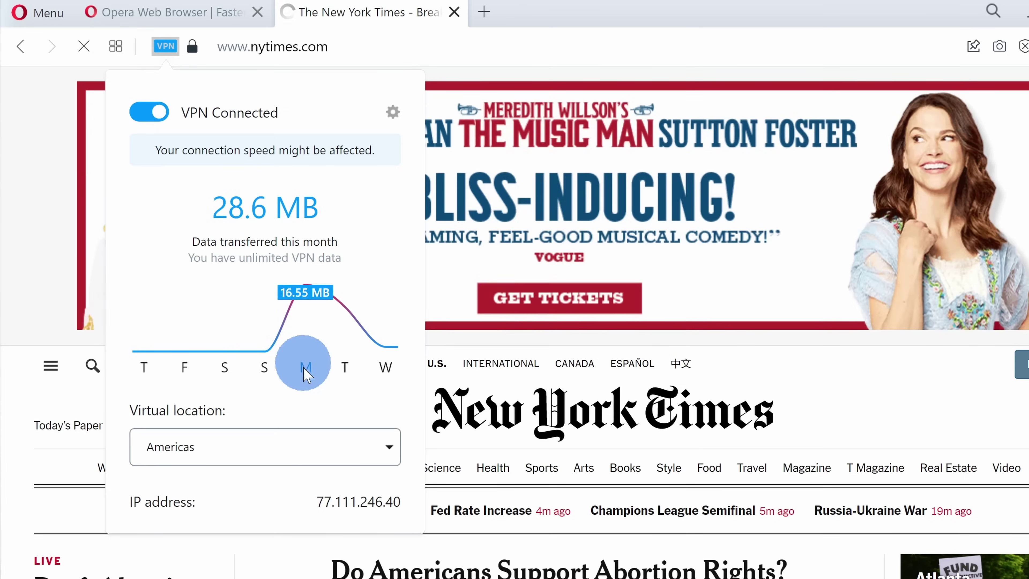
{"action": "left_click", "coordinate": [306, 446]}
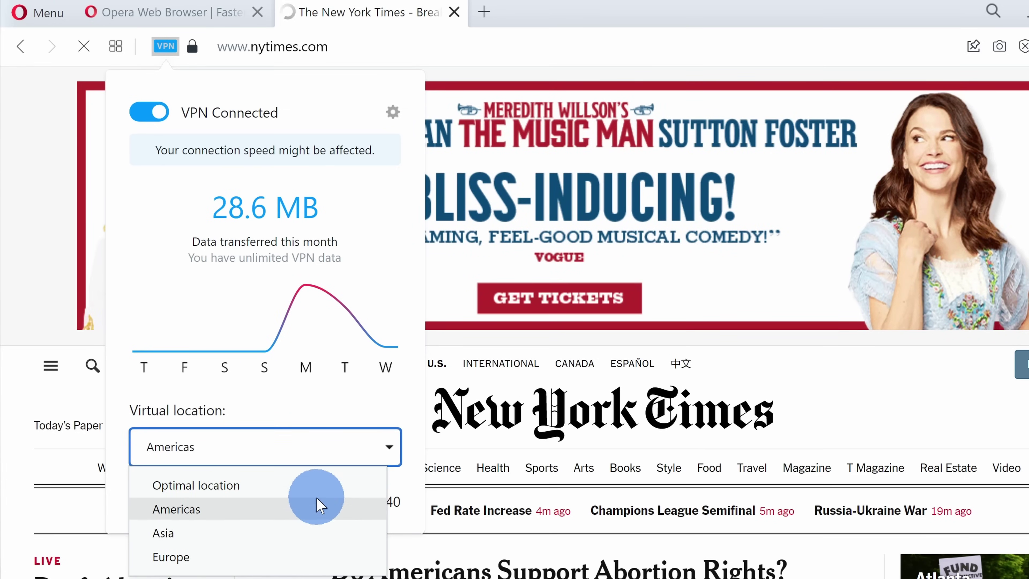
{"action": "left_click", "coordinate": [354, 445]}
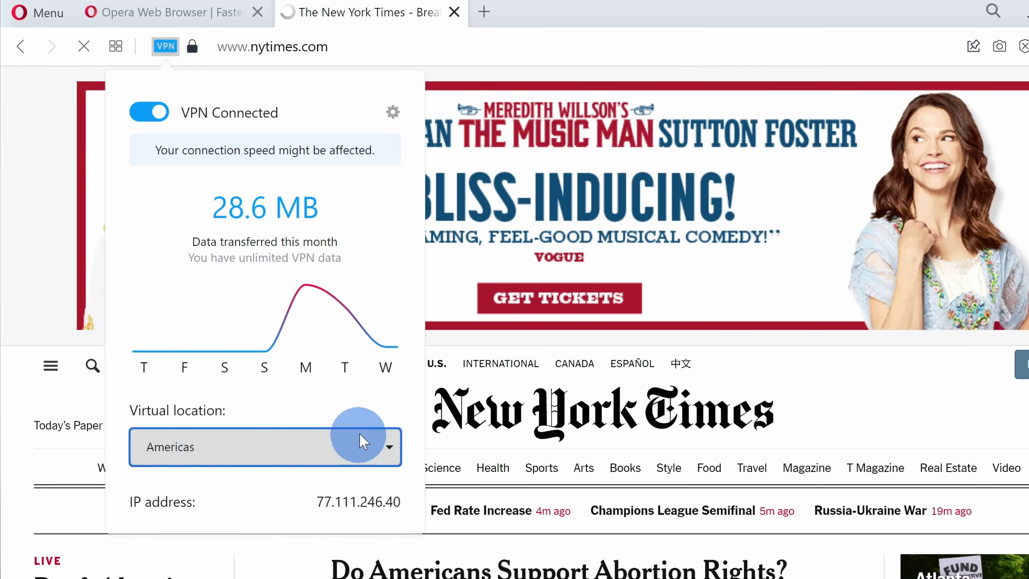
{"action": "left_click", "coordinate": [392, 114]}
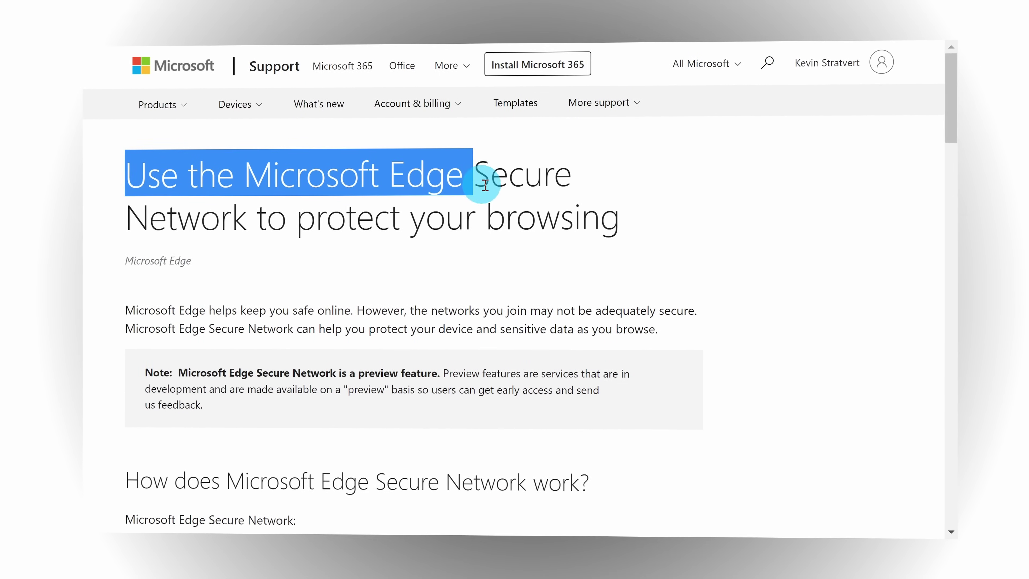
Highlight the Edge Secure Network article title, deselect it, and scroll down the article.
{"action": "left_click_drag", "start_coordinate": [485, 185], "coordinate": [619, 212]}
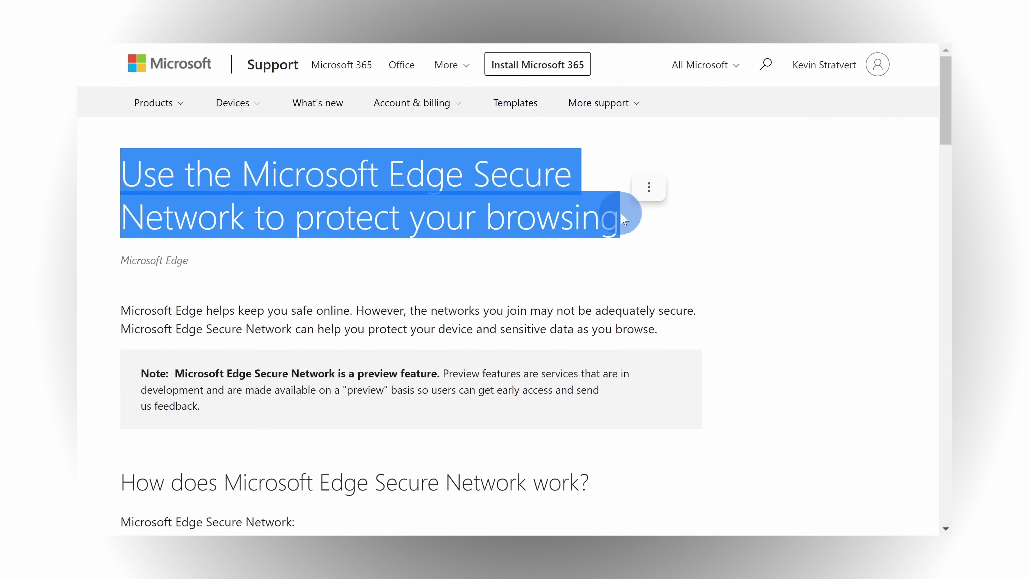
{"action": "left_click", "coordinate": [632, 211]}
{"action": "scroll", "coordinate": [845, 195], "scroll_direction": "down", "scroll_amount": 2}
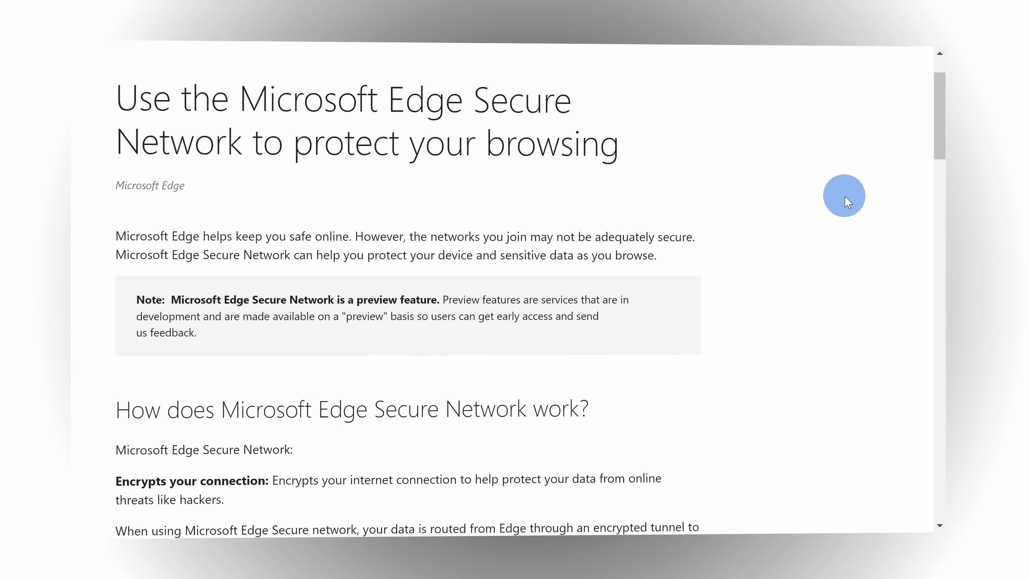
{"action": "scroll", "coordinate": [844, 195], "scroll_direction": "down", "scroll_amount": 2}
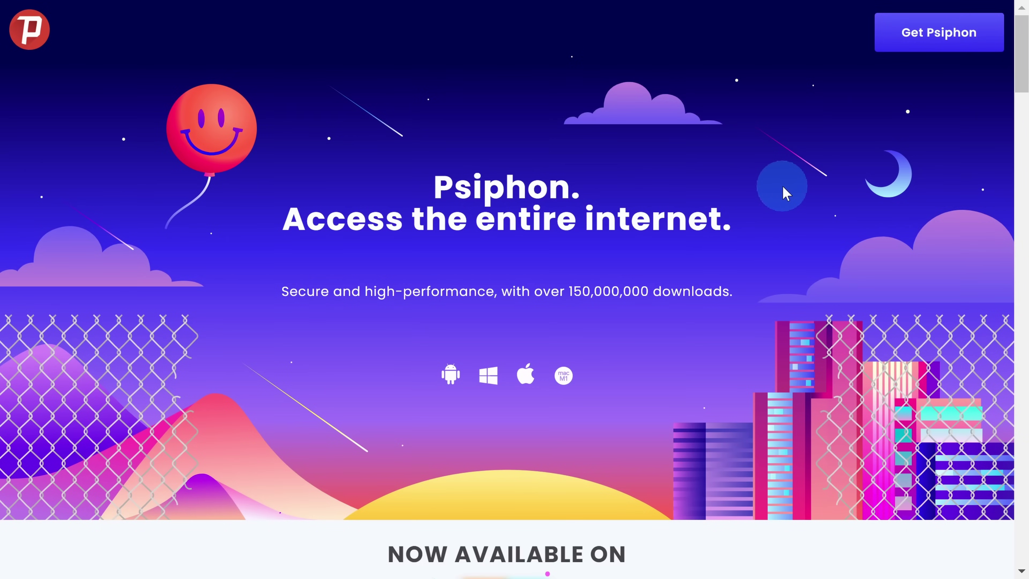
Open Psiphon's Download page and scroll down to Psiphon for Windows.
{"action": "left_click", "coordinate": [938, 48]}
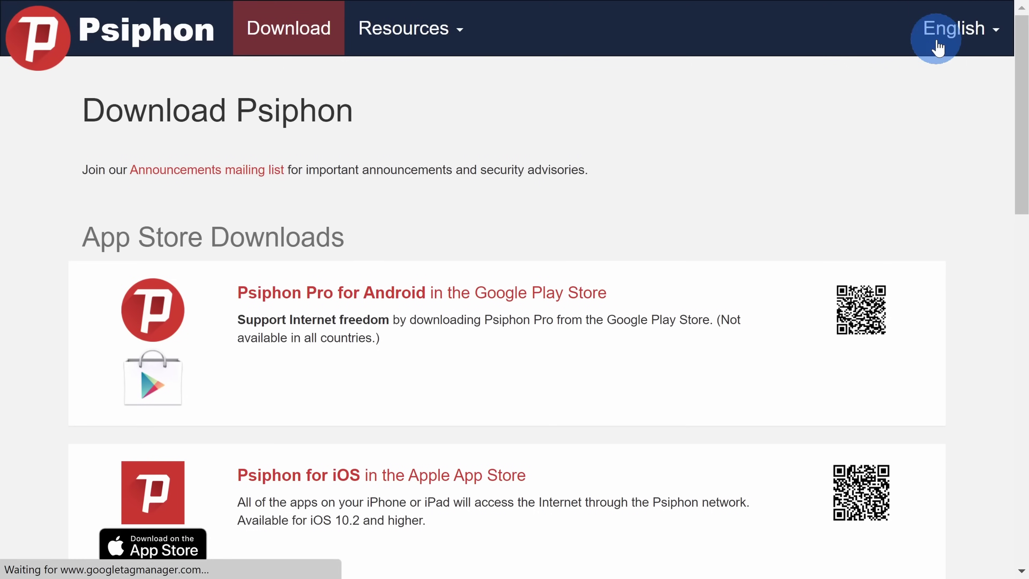
{"action": "scroll", "coordinate": [802, 130], "scroll_direction": "down", "scroll_amount": 3}
{"action": "scroll", "coordinate": [804, 134], "scroll_direction": "down", "scroll_amount": 12}
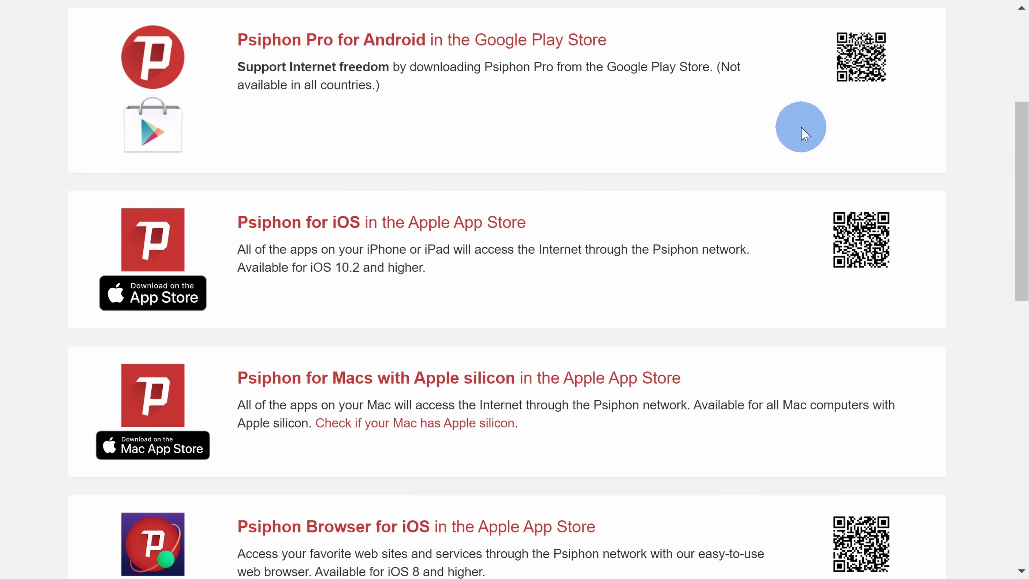
{"action": "scroll", "coordinate": [802, 132], "scroll_direction": "down", "scroll_amount": 5}
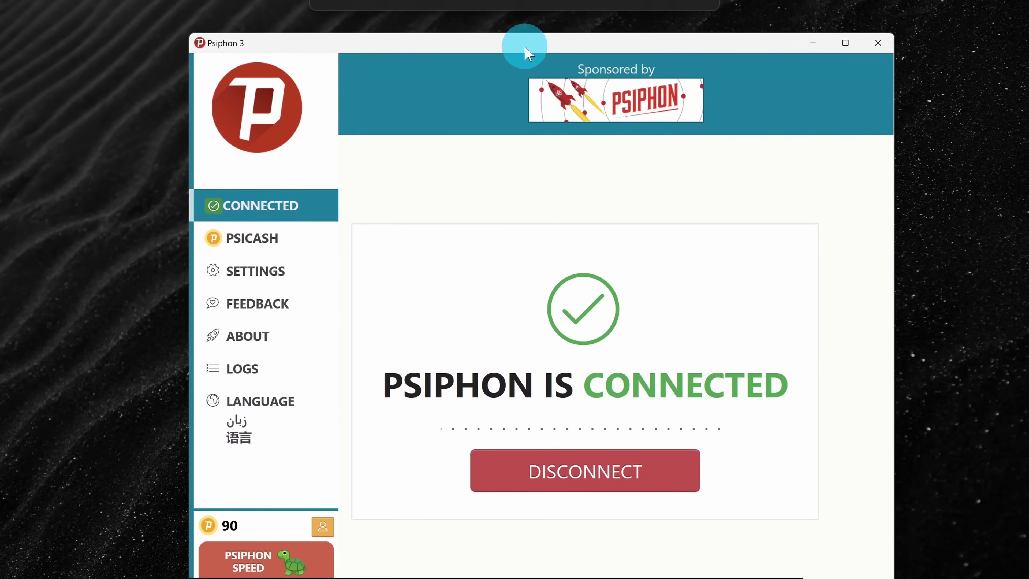
Move the Psiphon 3 window, check the server region list, and view the PsiCash balance.
{"action": "left_click_drag", "start_coordinate": [524, 41], "coordinate": [500, 38]}
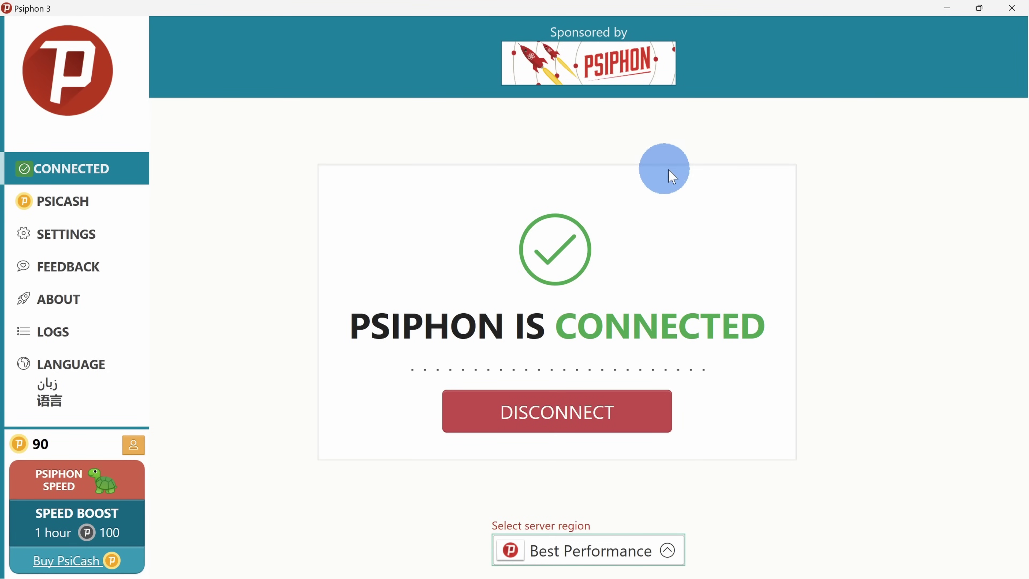
{"action": "left_click", "coordinate": [590, 555]}
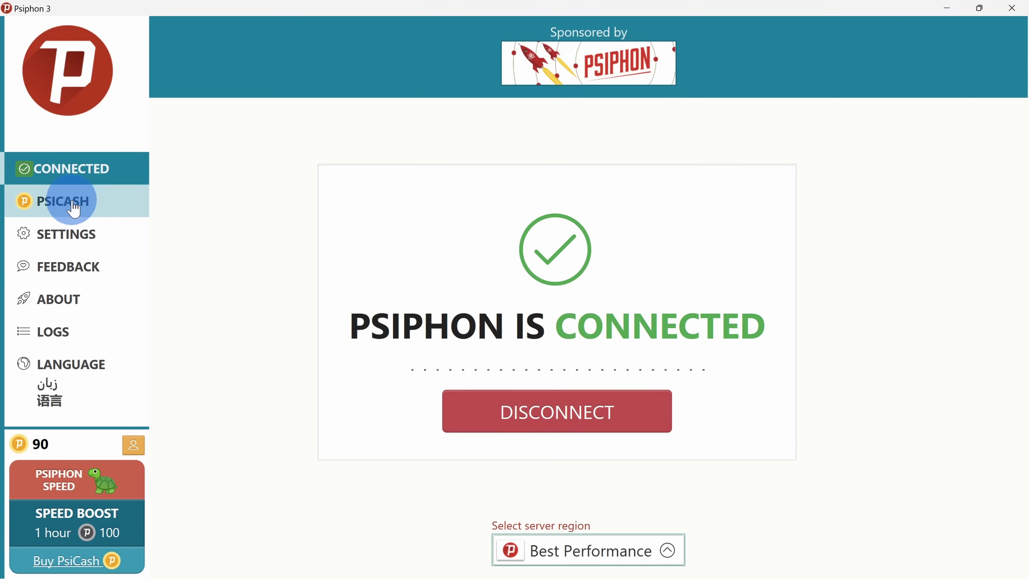
{"action": "left_click", "coordinate": [75, 204]}
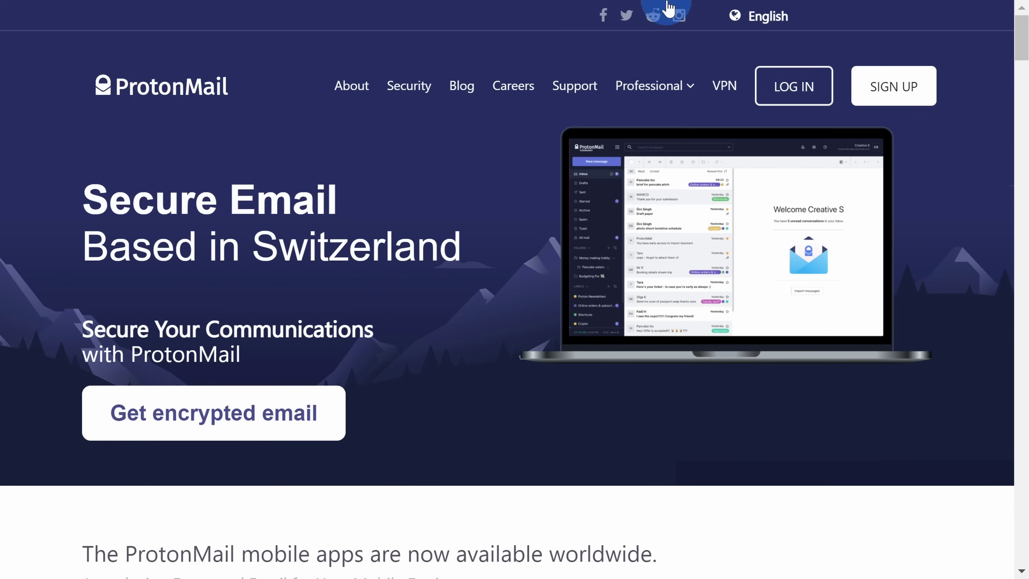
Review ProtonVPN's pricing plans, then scroll its account Downloads page of platform clients.
{"action": "left_click", "coordinate": [230, 16]}
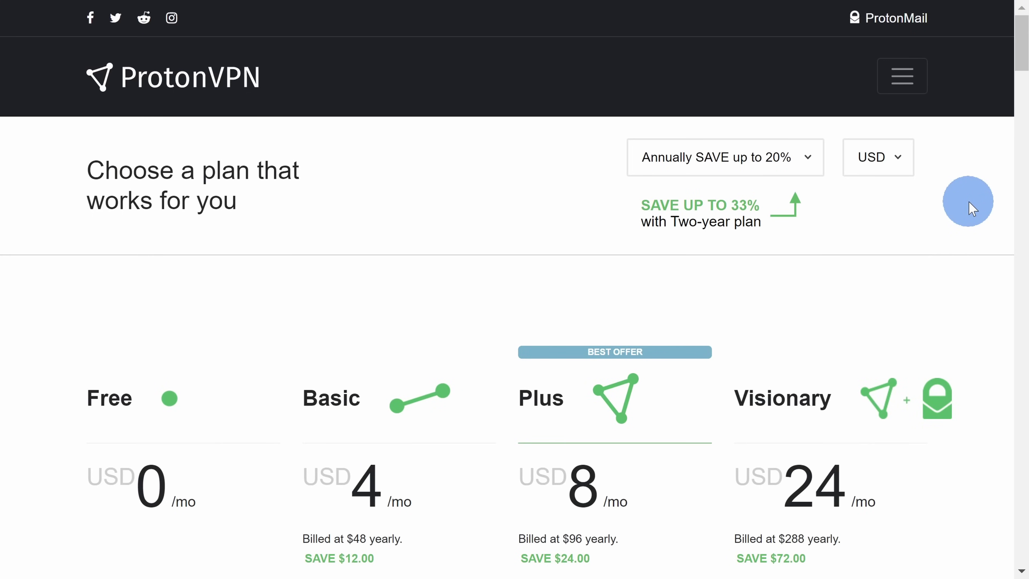
{"action": "scroll", "coordinate": [972, 209], "scroll_direction": "down", "scroll_amount": 5}
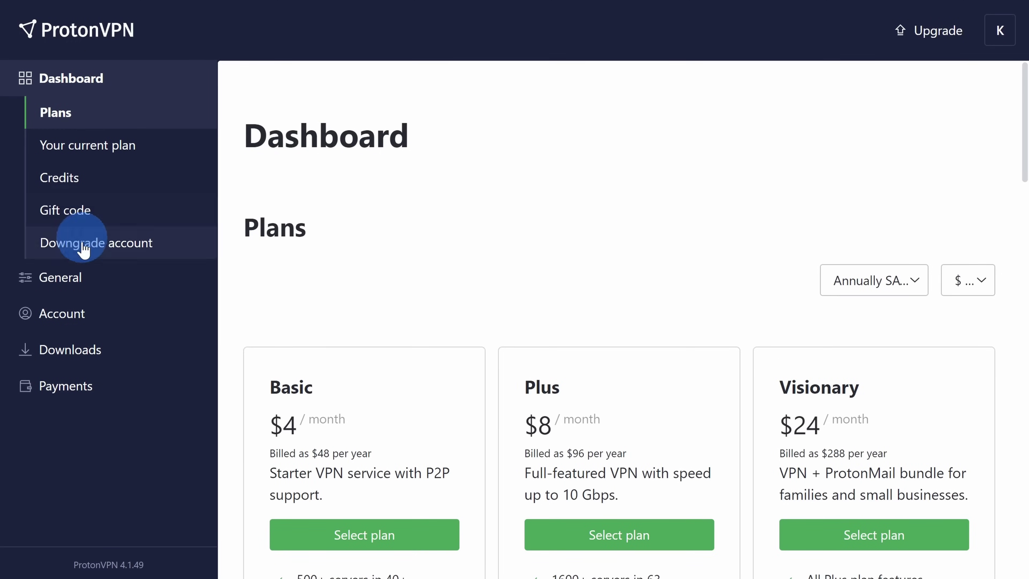
{"action": "left_click", "coordinate": [71, 352]}
{"action": "scroll", "coordinate": [988, 233], "scroll_direction": "down", "scroll_amount": 5}
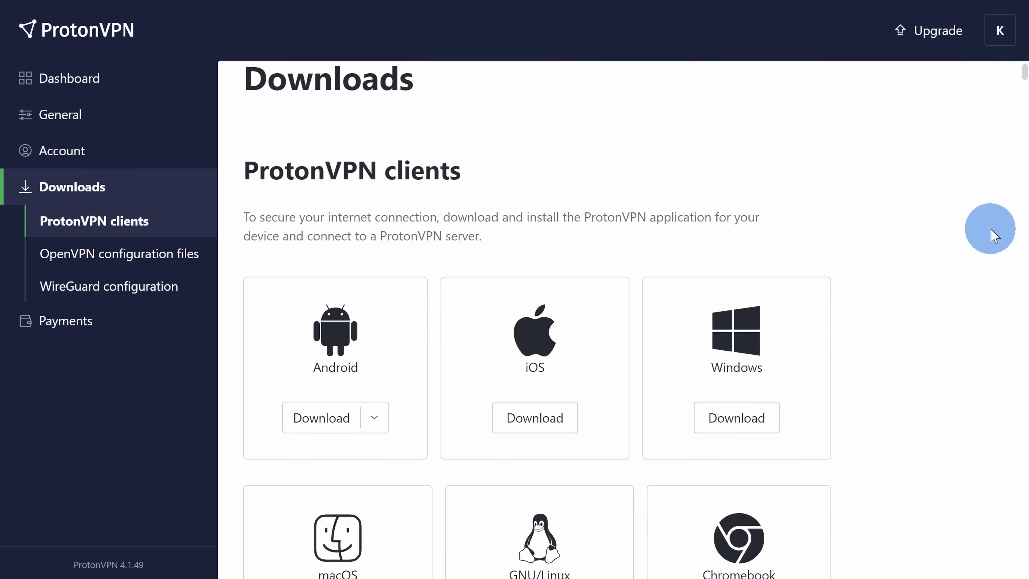
{"action": "scroll", "coordinate": [966, 235], "scroll_direction": "down", "scroll_amount": 4}
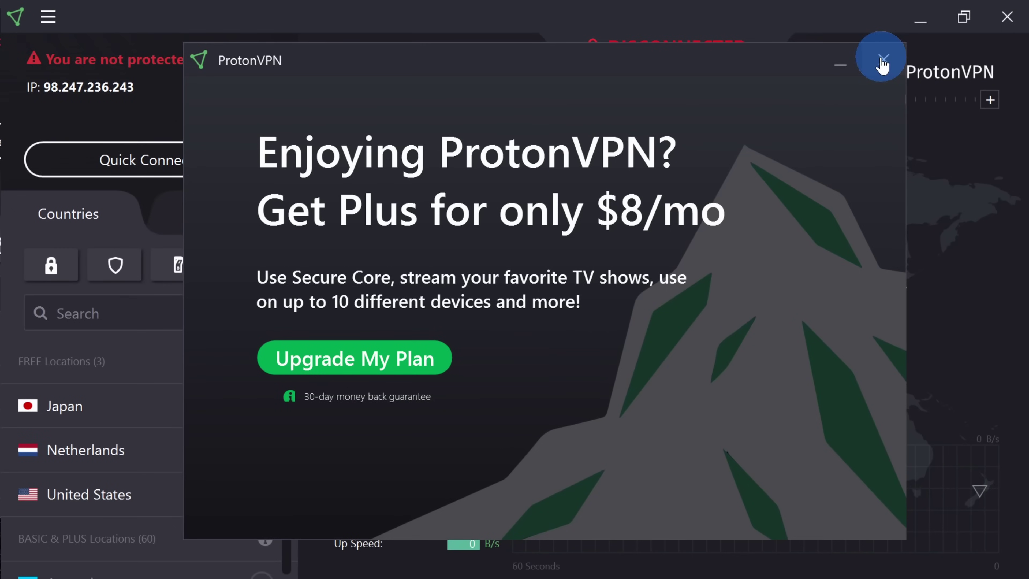
Close the ProtonVPN upgrade popup, expand United States, and connect to a free server.
{"action": "left_click", "coordinate": [883, 61]}
{"action": "mouse_move", "coordinate": [526, 303]}
{"action": "left_mouse_down"}
{"action": "mouse_move", "coordinate": [499, 302]}
{"action": "mouse_move", "coordinate": [533, 301]}
{"action": "left_mouse_up"}
{"action": "scroll", "coordinate": [153, 397], "scroll_direction": "down", "scroll_amount": 1}
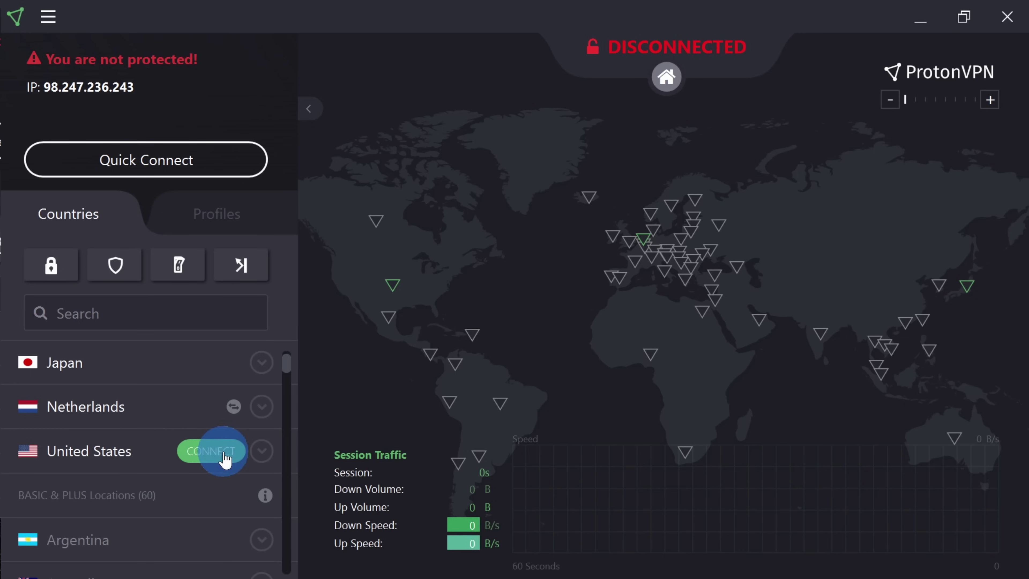
{"action": "left_click", "coordinate": [262, 450]}
{"action": "scroll", "coordinate": [239, 418], "scroll_direction": "down", "scroll_amount": 3}
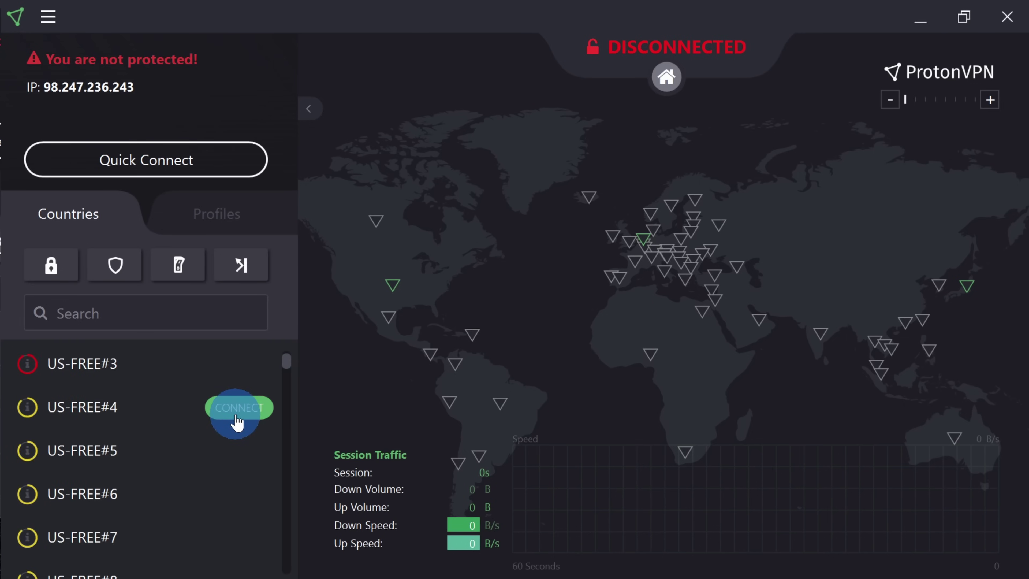
{"action": "scroll", "coordinate": [237, 421], "scroll_direction": "up", "scroll_amount": 7}
{"action": "left_click", "coordinate": [211, 497]}
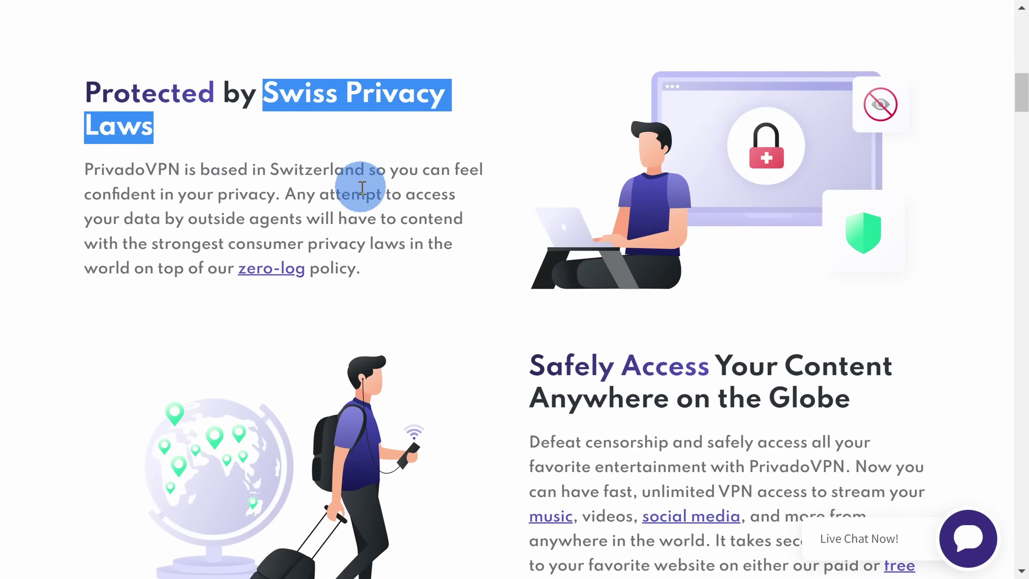
Scroll the PrivadoVPN homepage, then browse the plans page down to the VPN Setup downloads.
{"action": "scroll", "coordinate": [718, 232], "scroll_direction": "down", "scroll_amount": 6}
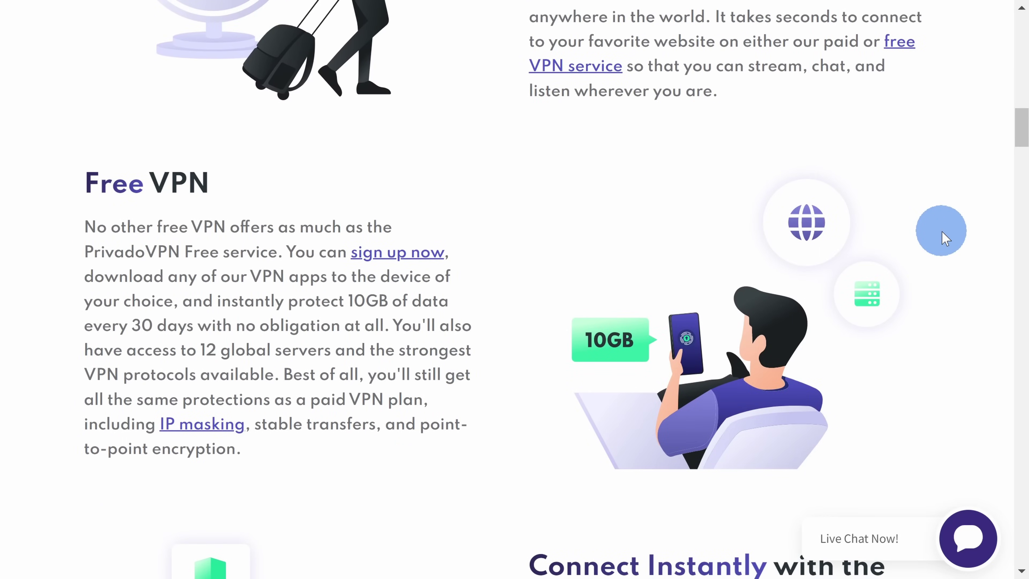
{"action": "scroll", "coordinate": [946, 238], "scroll_direction": "down", "scroll_amount": 10}
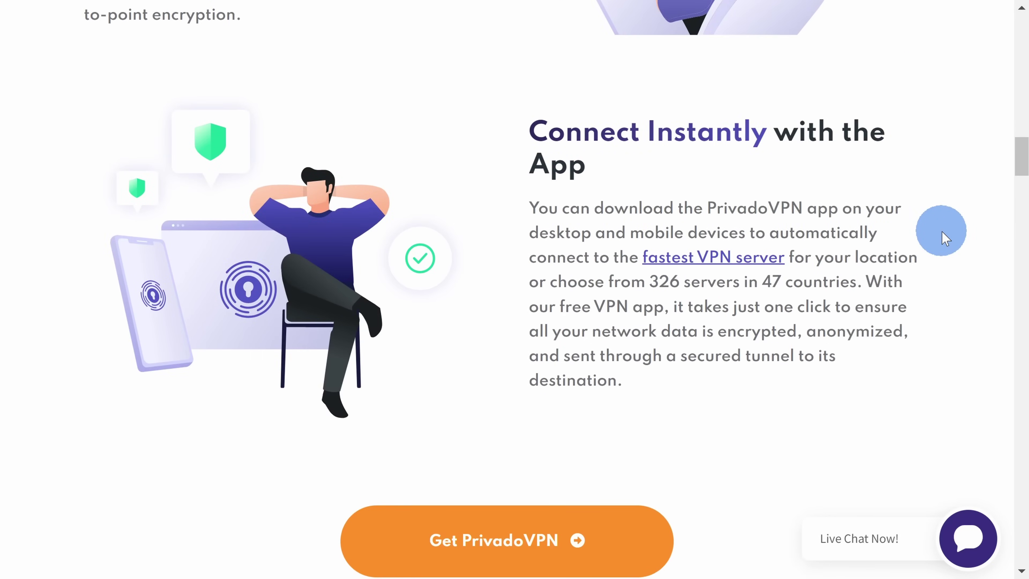
{"action": "scroll", "coordinate": [946, 238], "scroll_direction": "down", "scroll_amount": 4}
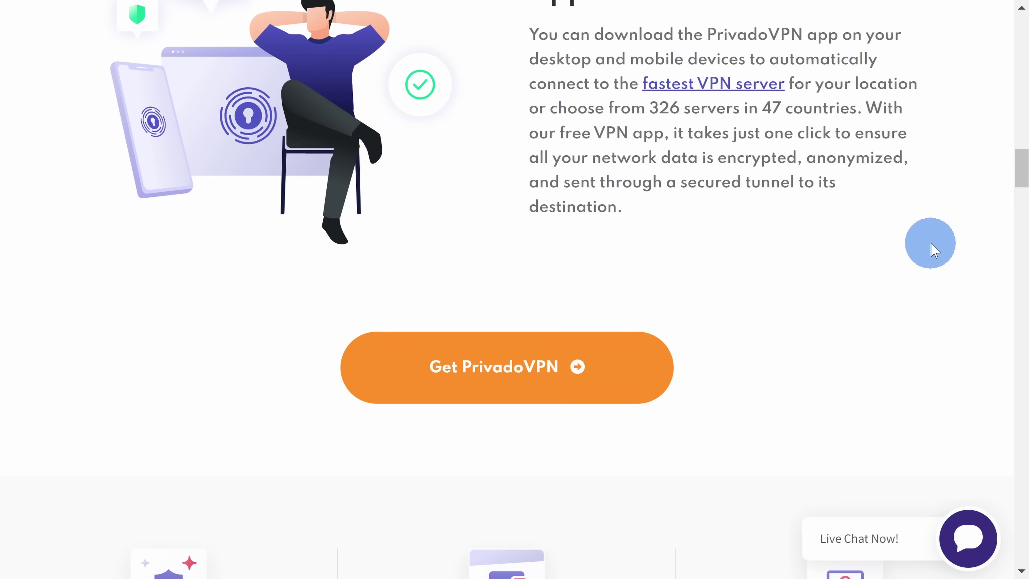
{"action": "left_click", "coordinate": [517, 381]}
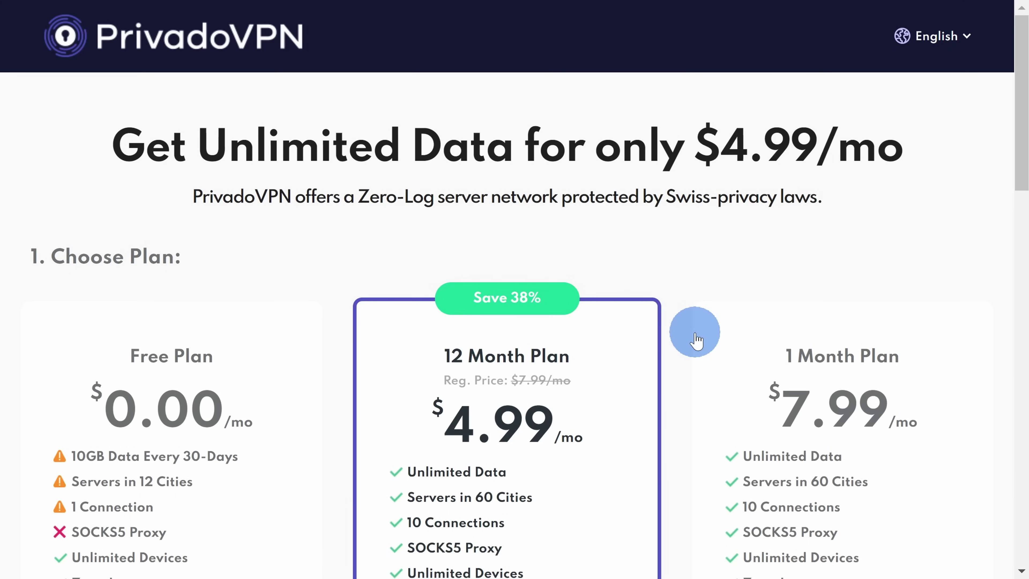
{"action": "scroll", "coordinate": [695, 339], "scroll_direction": "down", "scroll_amount": 6}
{"action": "scroll", "coordinate": [693, 328], "scroll_direction": "up", "scroll_amount": 2}
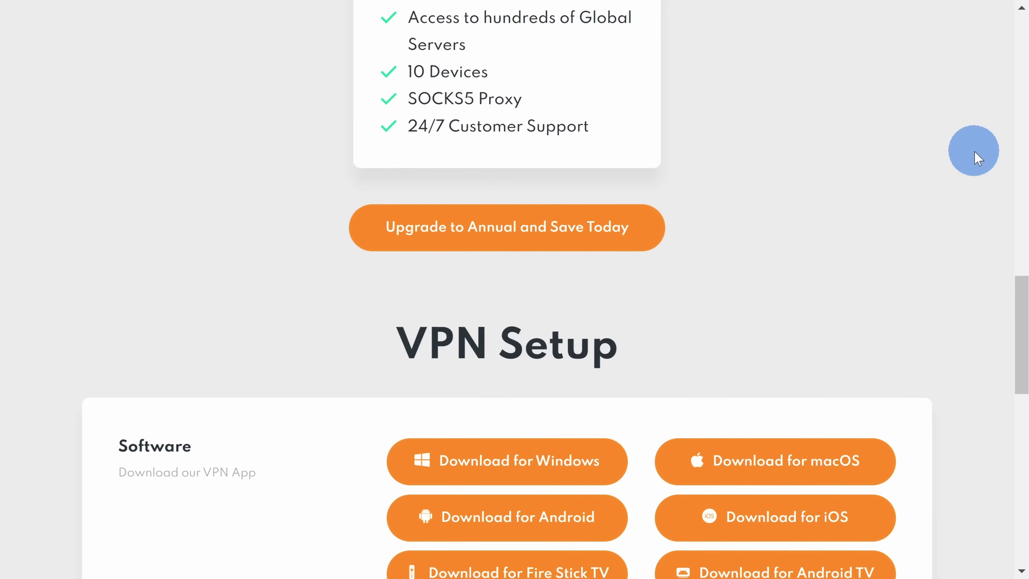
{"action": "scroll", "coordinate": [977, 158], "scroll_direction": "down", "scroll_amount": 9}
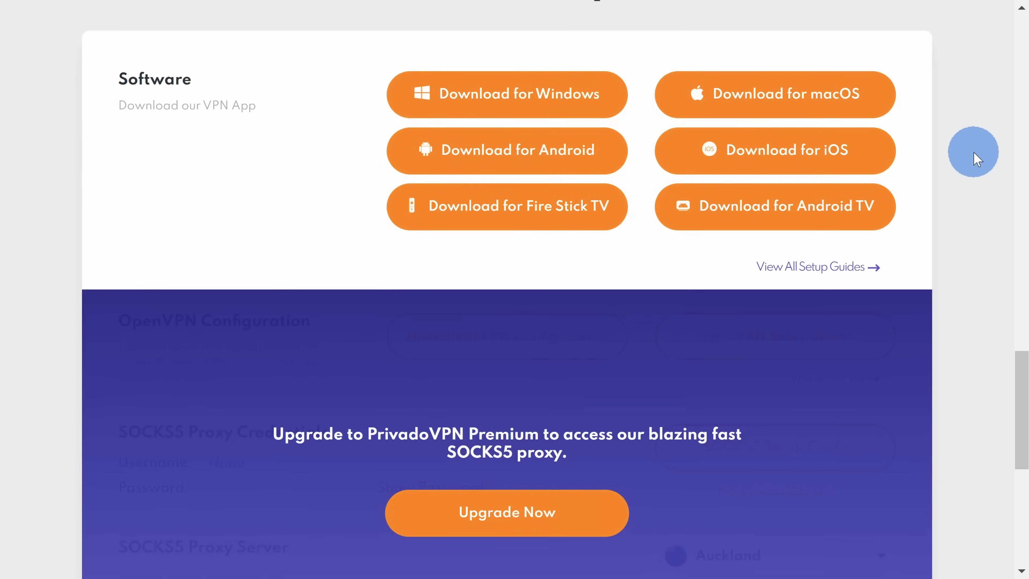
{"action": "scroll", "coordinate": [974, 156], "scroll_direction": "up", "scroll_amount": 4}
{"action": "scroll", "coordinate": [875, 162], "scroll_direction": "down", "scroll_amount": 2}
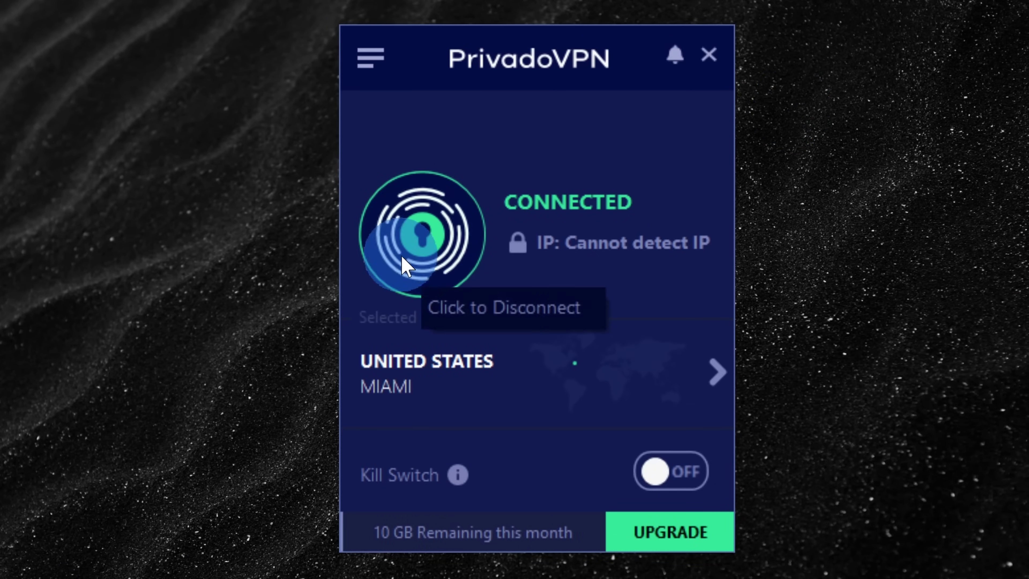
Open PrivadoVPN's server list and expand United States and United Kingdom to see their cities.
{"action": "left_click", "coordinate": [711, 375]}
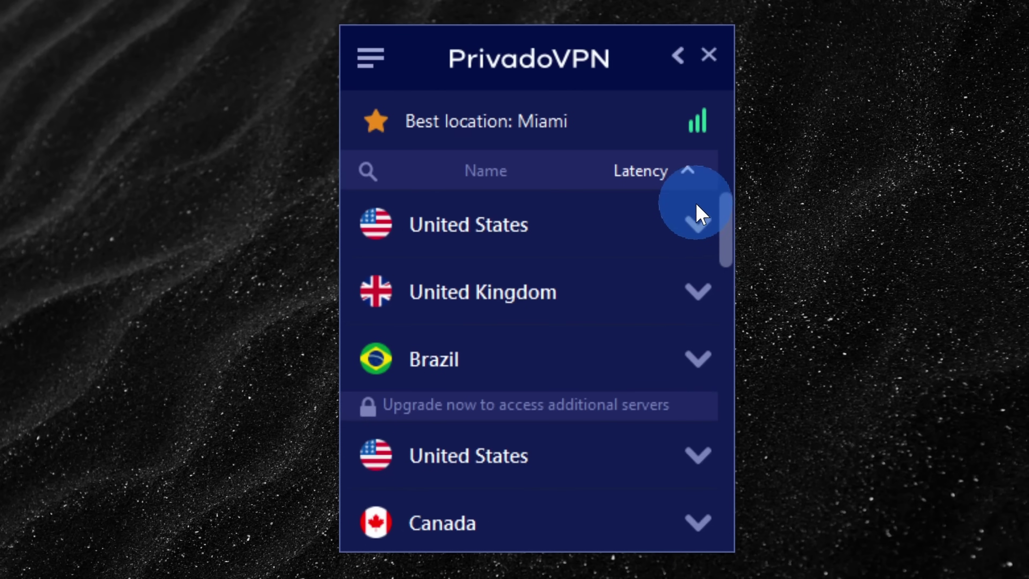
{"action": "left_click", "coordinate": [701, 237]}
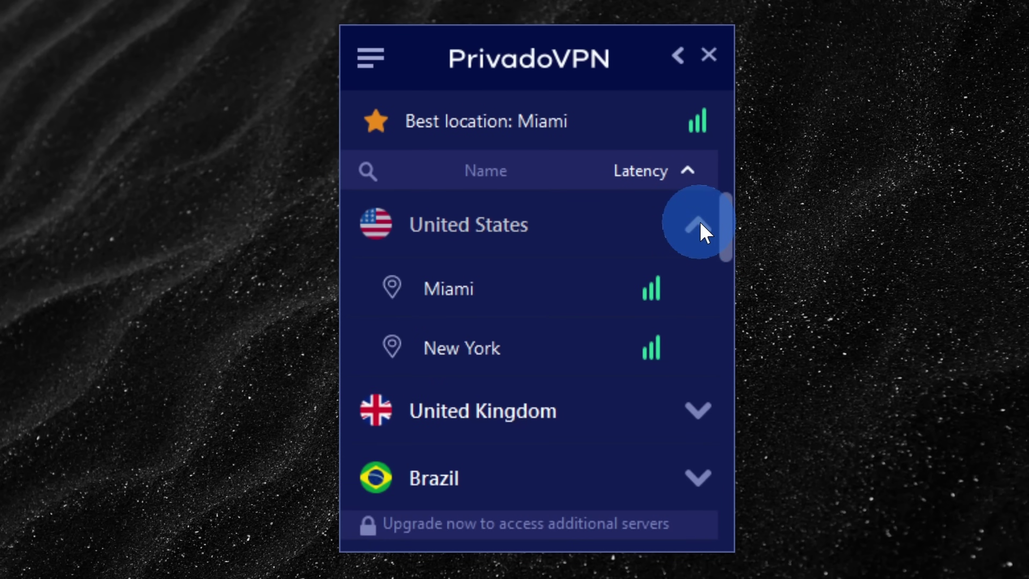
{"action": "left_click", "coordinate": [701, 233]}
{"action": "left_click", "coordinate": [703, 293]}
{"action": "left_click", "coordinate": [701, 286]}
{"action": "left_click", "coordinate": [704, 363]}
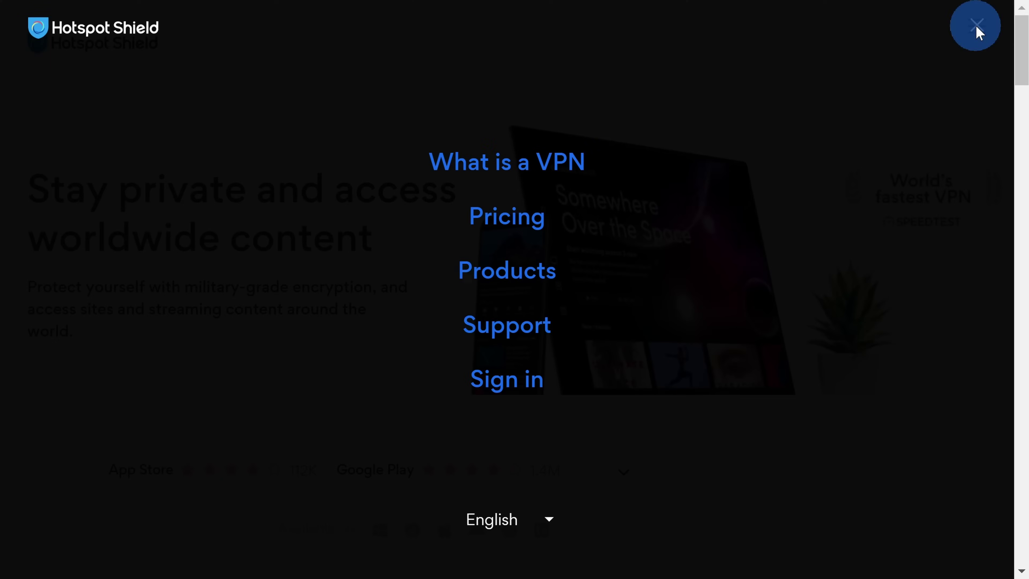
Go to Hotspot Shield's Pricing page and scroll through the Basic versus Premium feature table.
{"action": "left_click", "coordinate": [491, 228]}
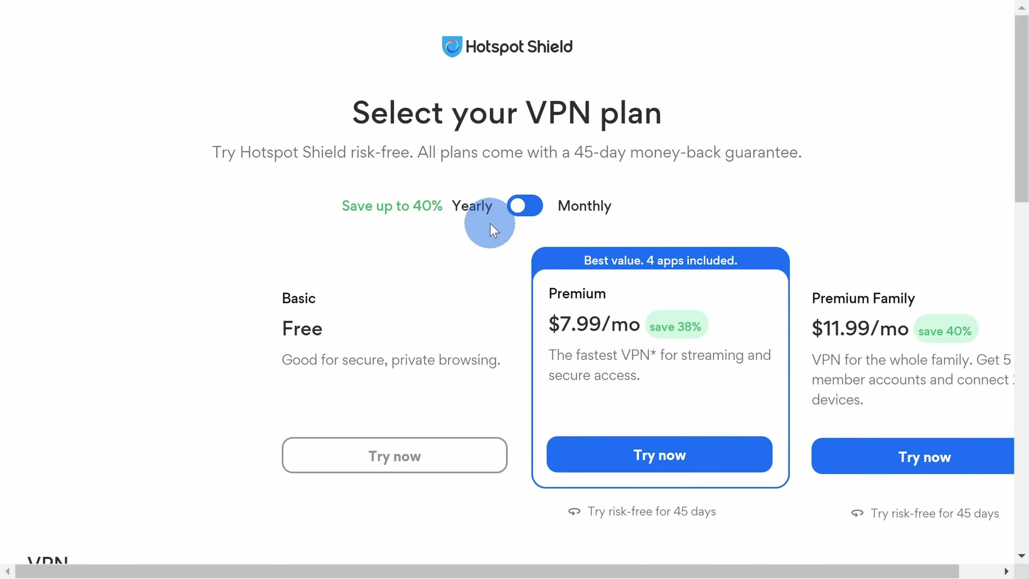
{"action": "scroll", "coordinate": [810, 122], "scroll_direction": "down", "scroll_amount": 2}
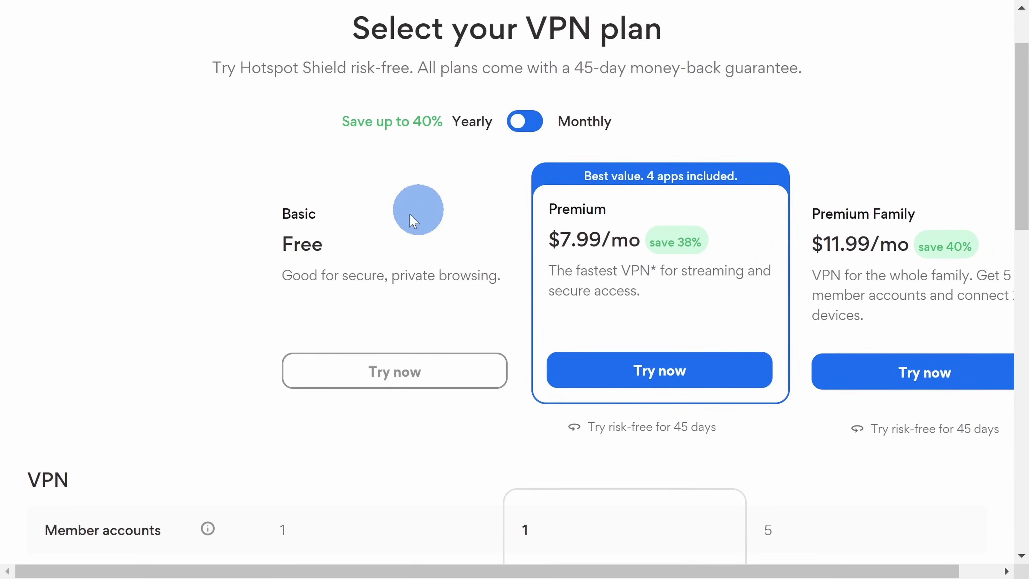
{"action": "scroll", "coordinate": [866, 310], "scroll_direction": "down", "scroll_amount": 6}
{"action": "scroll", "coordinate": [875, 314], "scroll_direction": "down", "scroll_amount": 2}
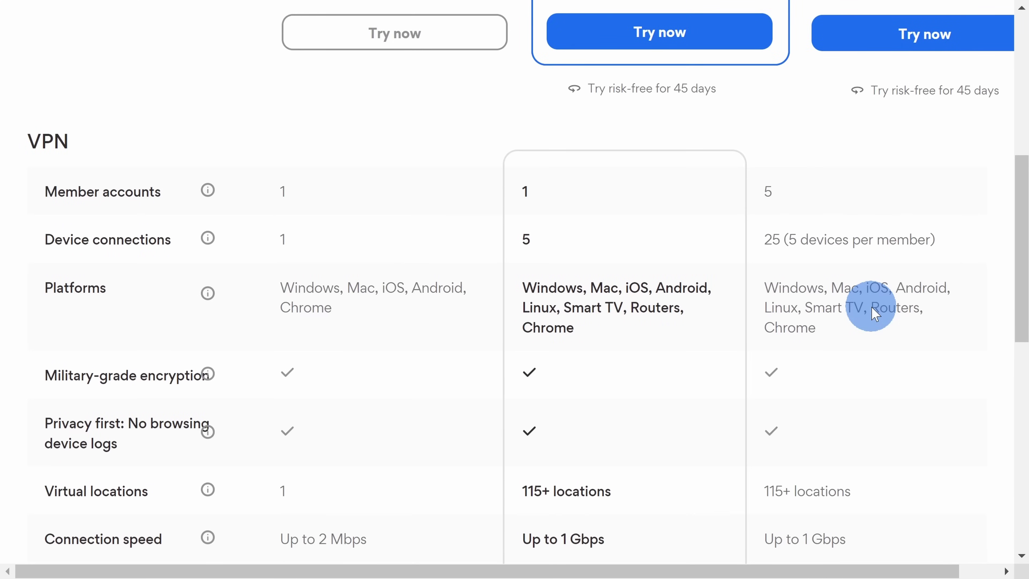
{"action": "scroll", "coordinate": [872, 307], "scroll_direction": "down", "scroll_amount": 2}
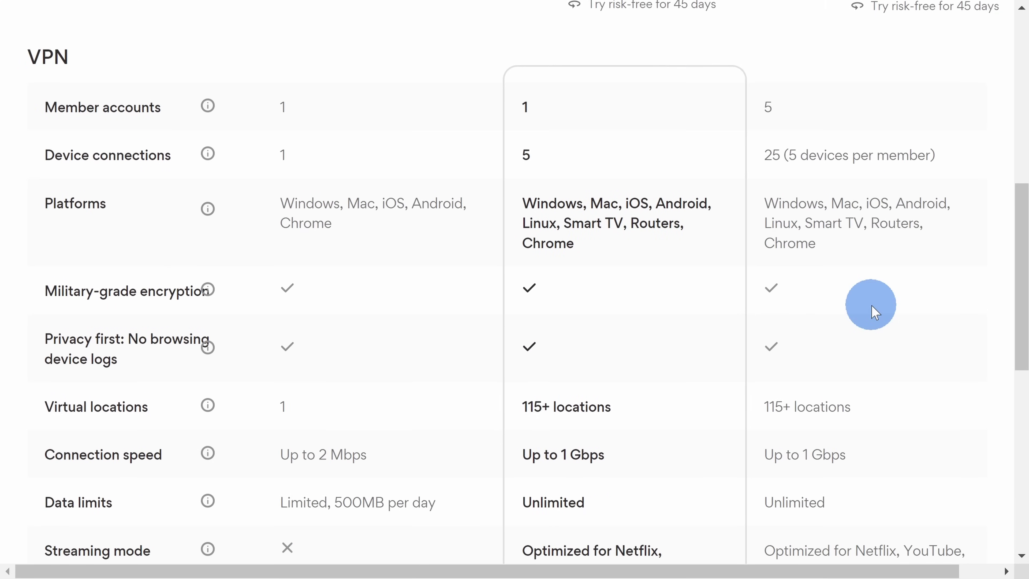
{"action": "scroll", "coordinate": [872, 308], "scroll_direction": "down", "scroll_amount": 6}
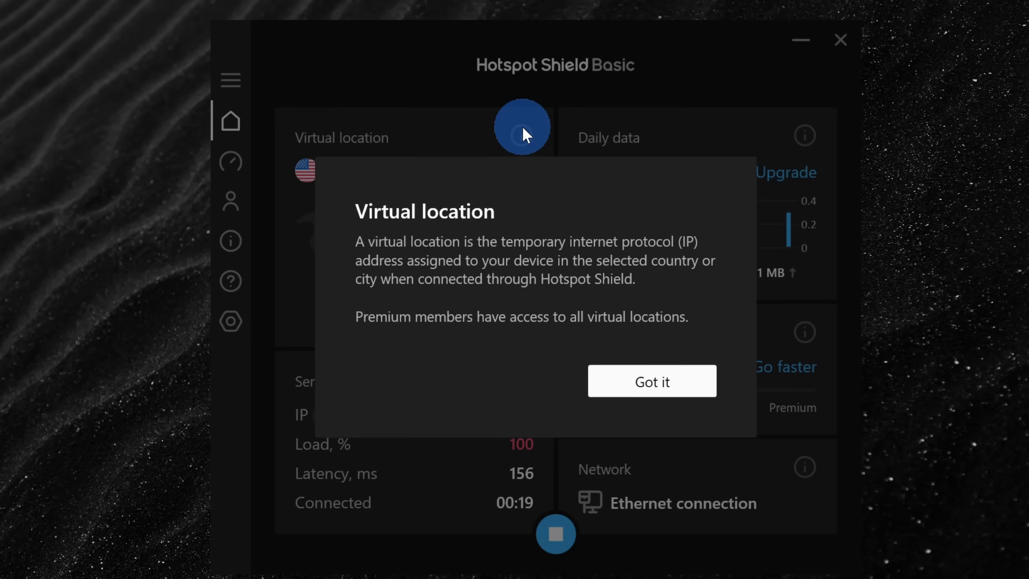
Dismiss the virtual location explanation, browse the locations list, and return to the connected Auto dashboard.
{"action": "left_click", "coordinate": [676, 390]}
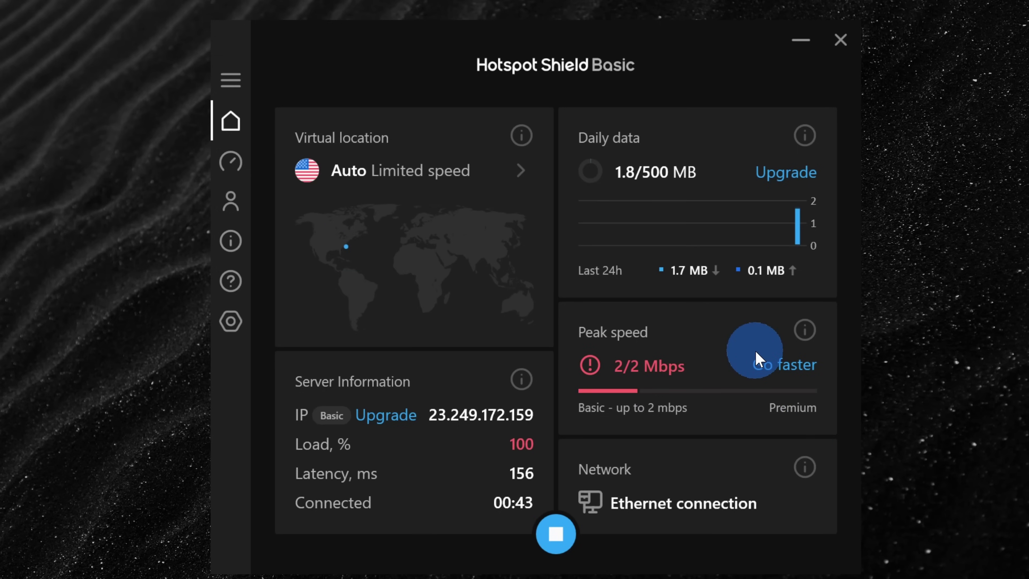
{"action": "left_click", "coordinate": [522, 173]}
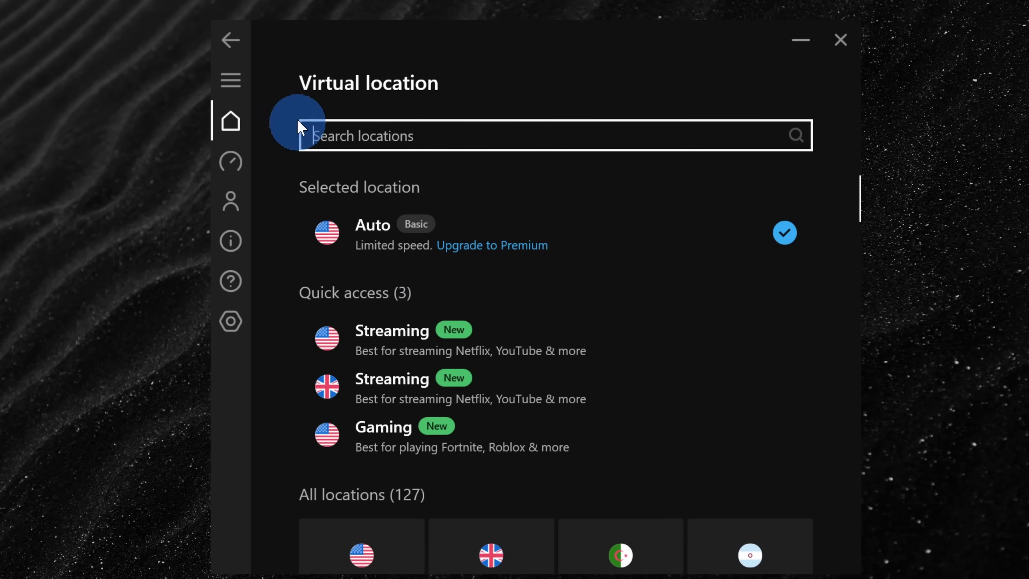
{"action": "left_click", "coordinate": [233, 41]}
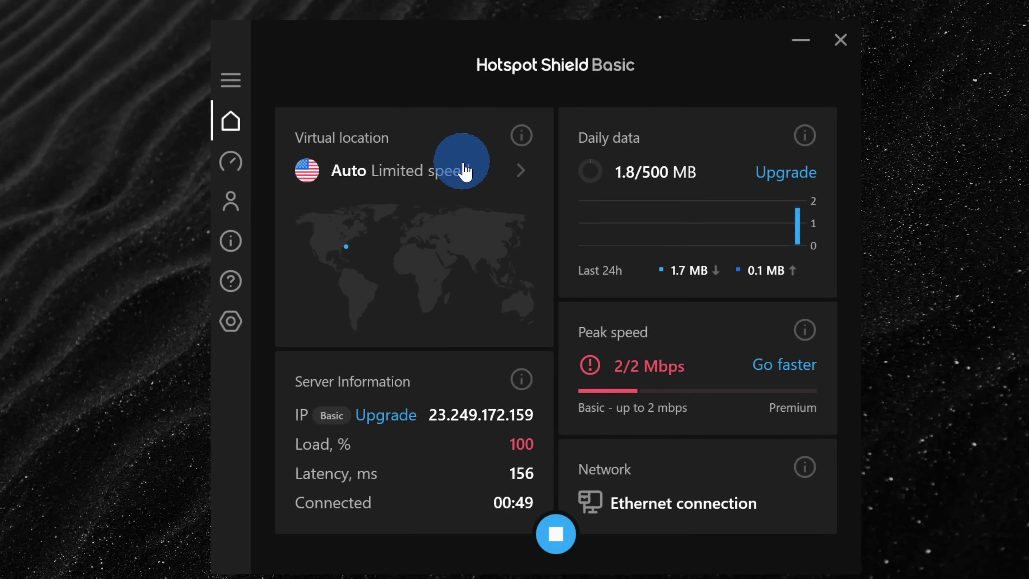